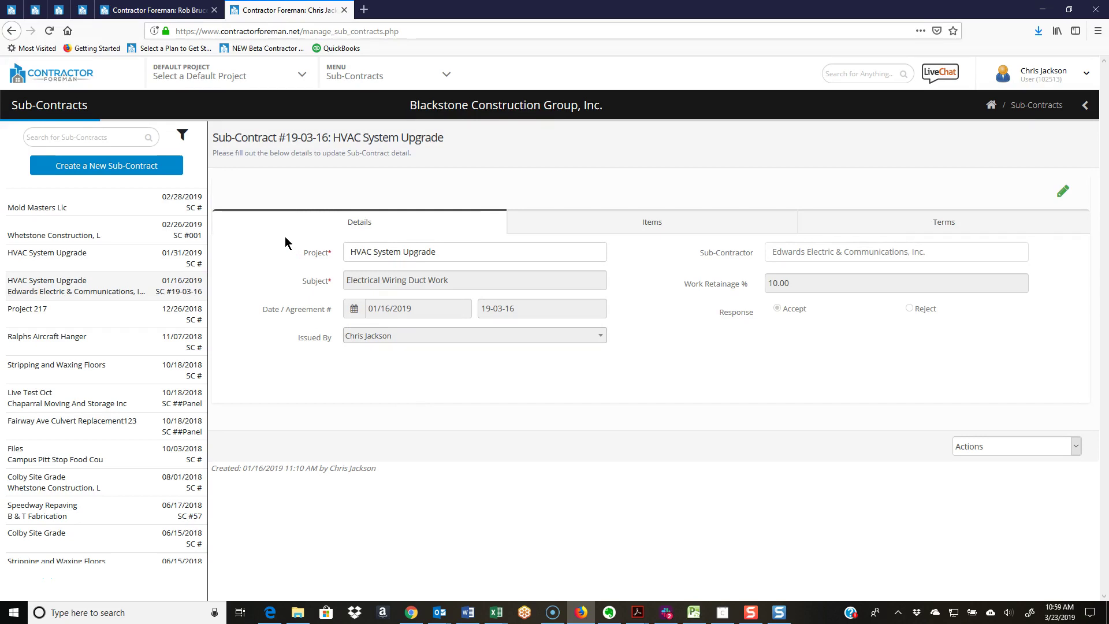
Open the HVAC System Upgrade sub-contract for Edwards Electric and unlock its details with the pencil icon
left_click(275, 234)
left_click(183, 138)
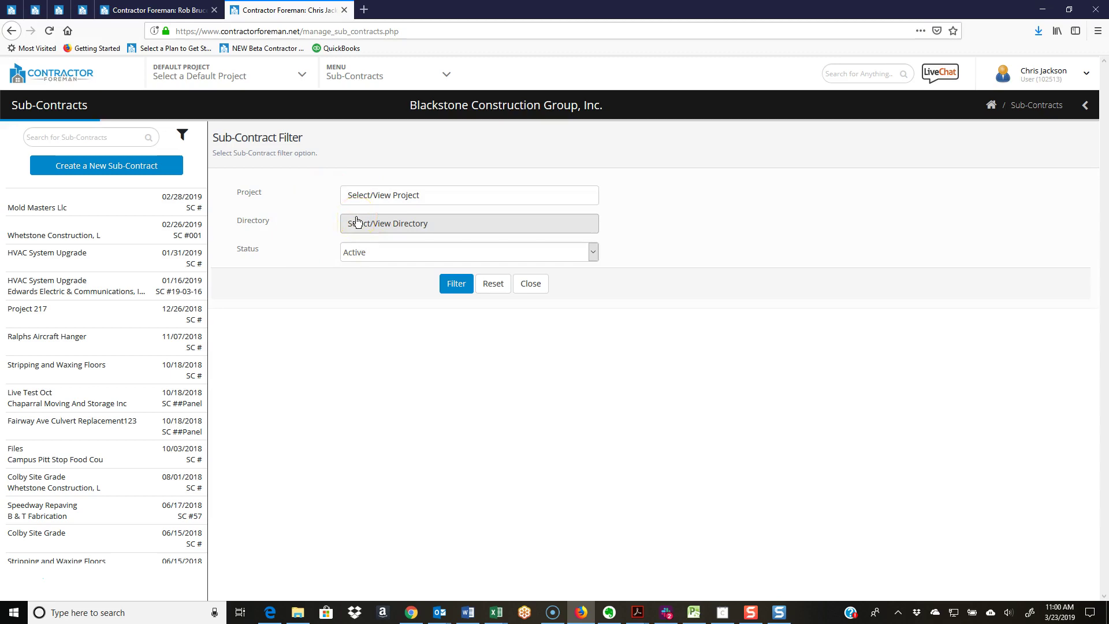
left_click(530, 283)
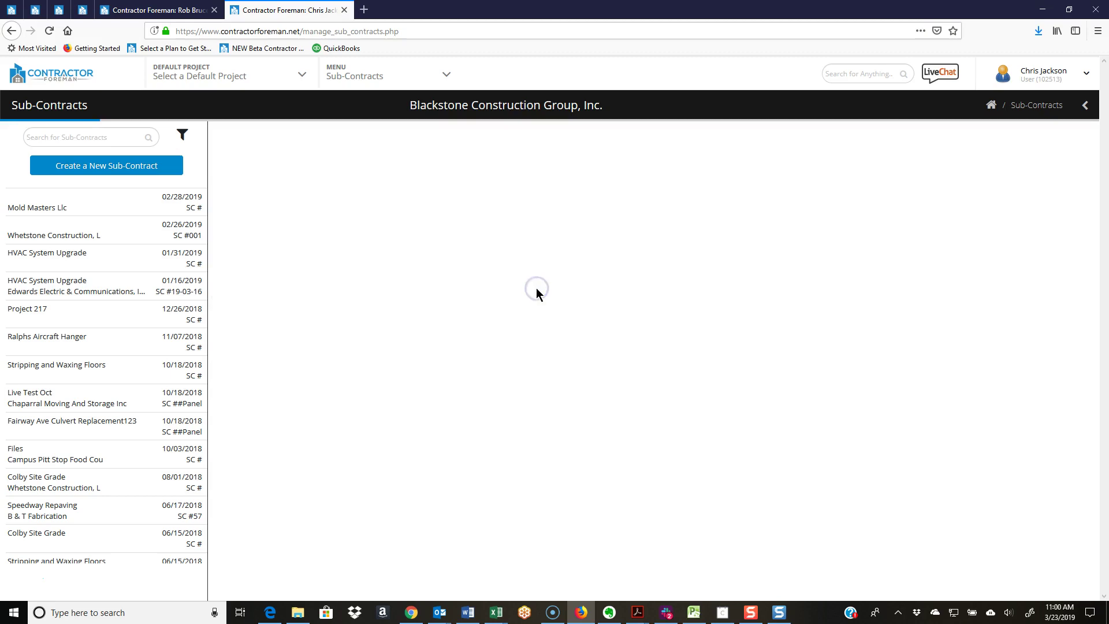
left_click(117, 291)
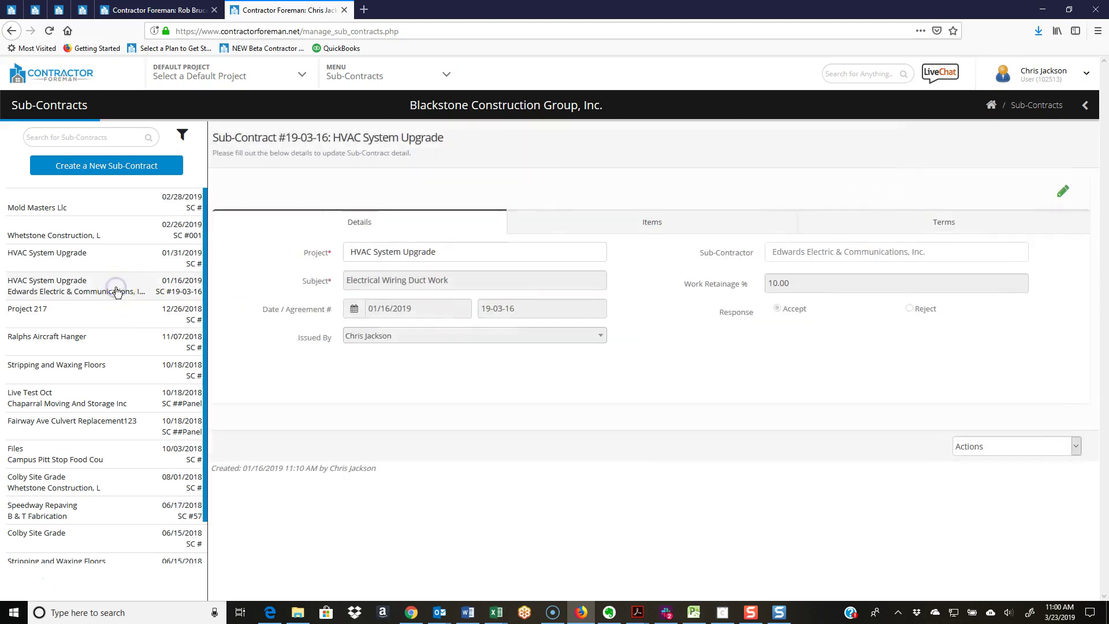
left_click(1055, 194)
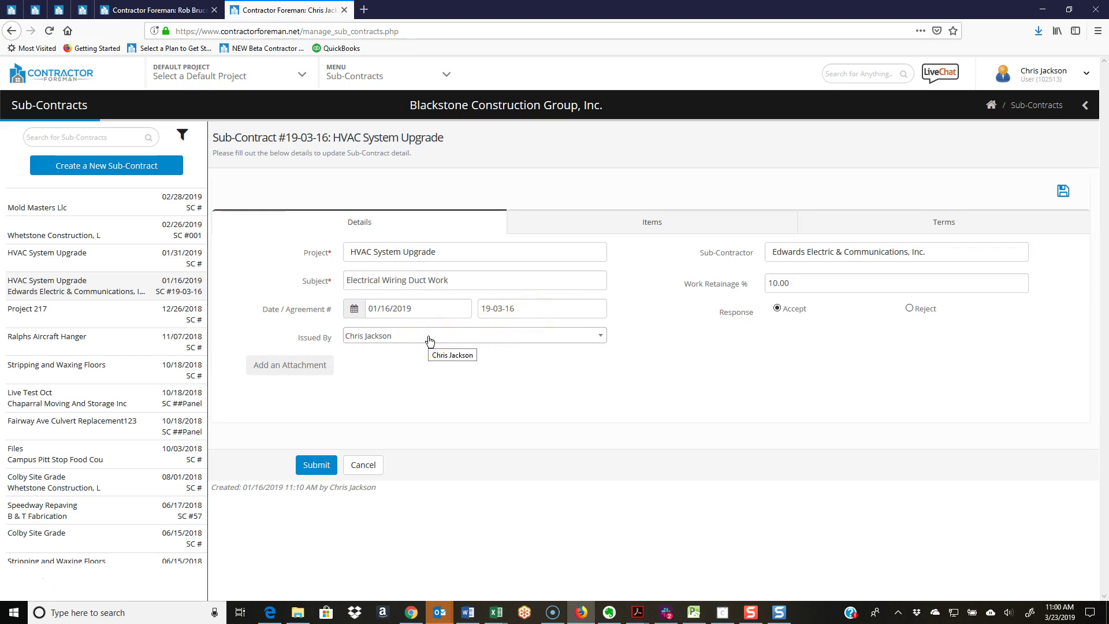
left_click(294, 369)
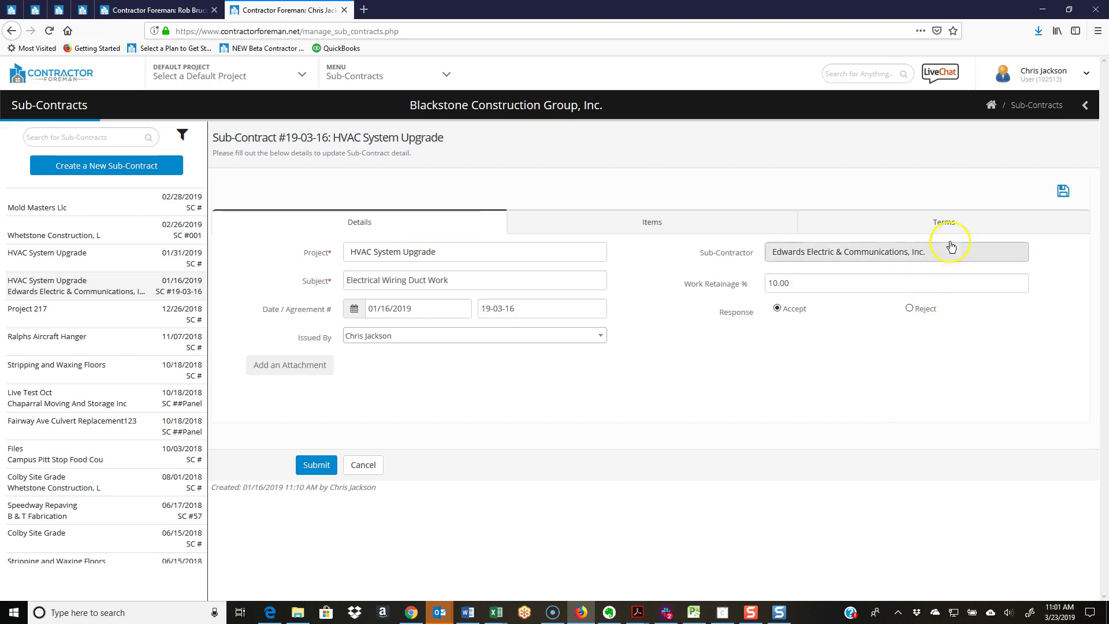
Go to the sub-contract's Terms and Conditions section
left_click(945, 225)
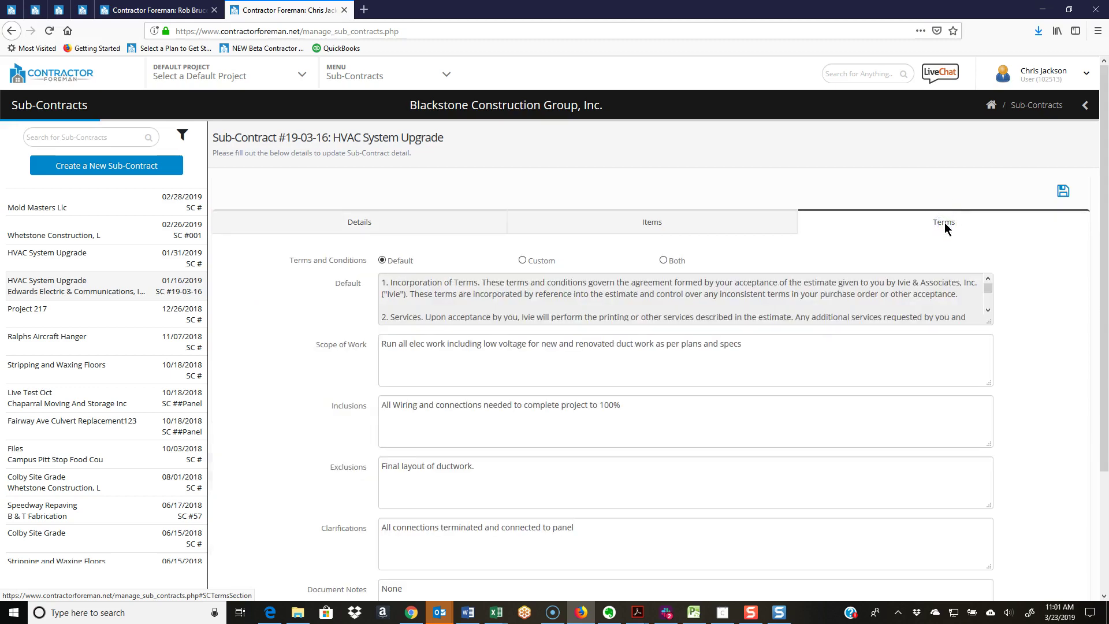
left_click_drag(279, 259, 373, 259)
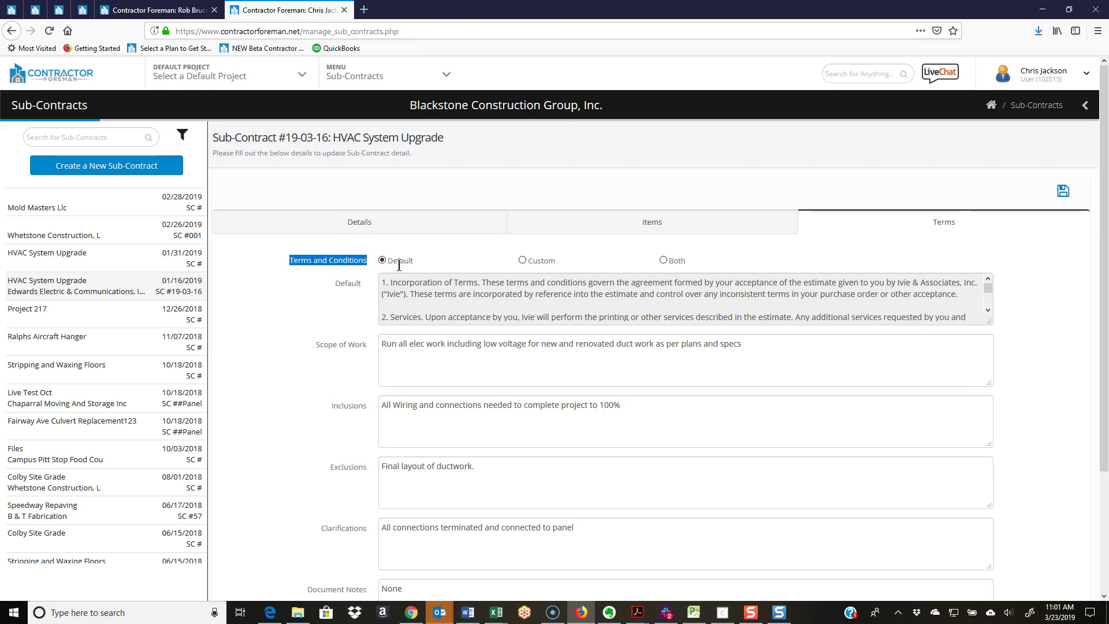
left_click(446, 74)
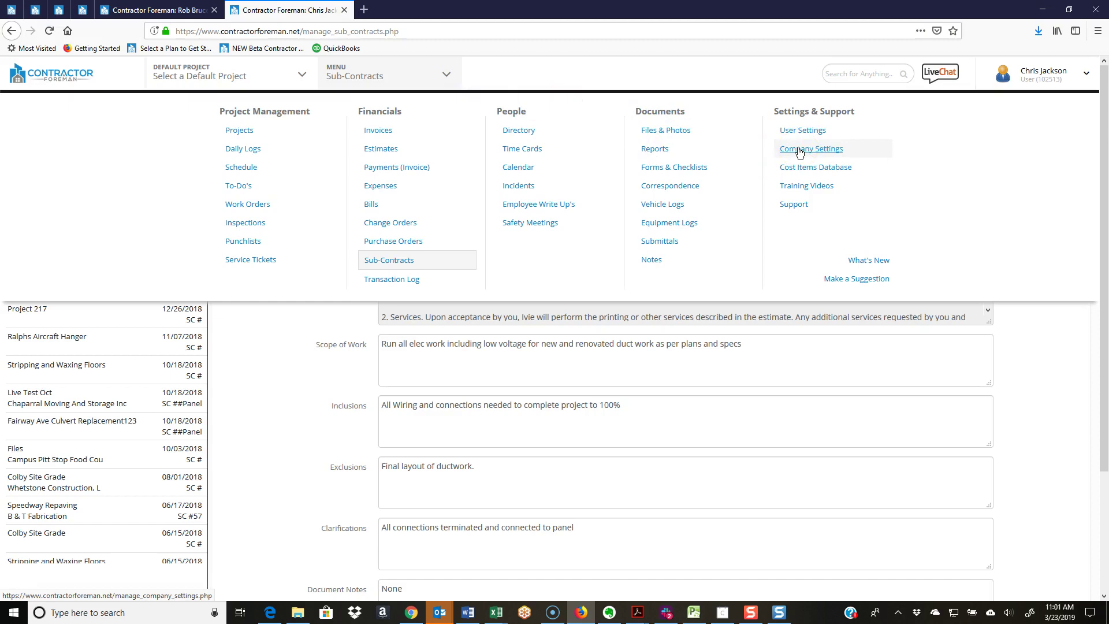
left_click(1027, 333)
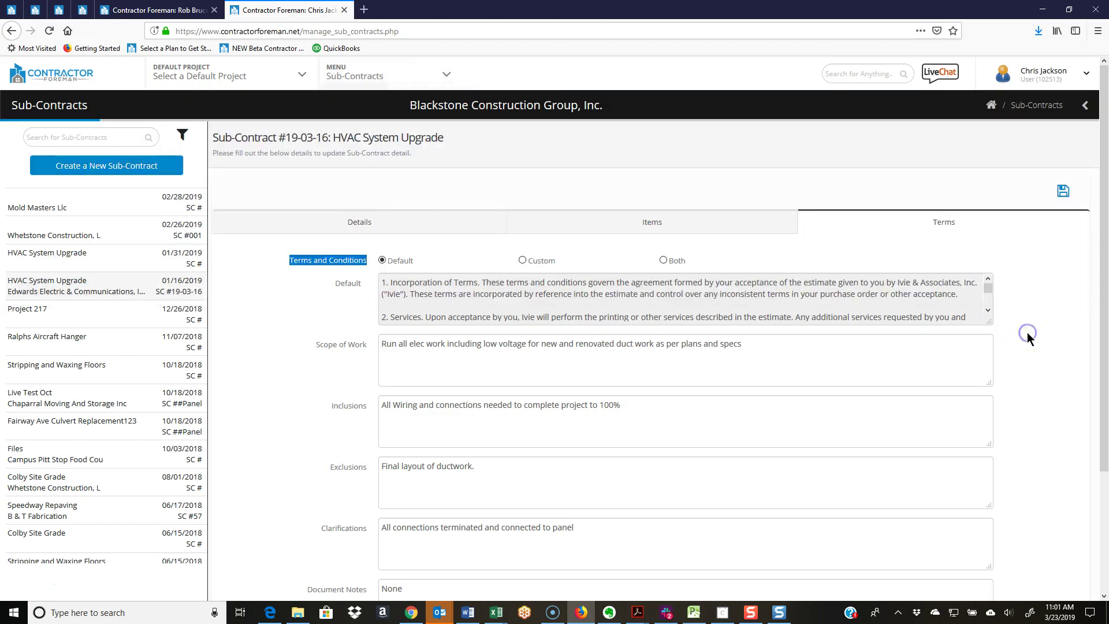
Select Custom terms, then Both, and review the scope, inclusions and exclusions
left_click(523, 262)
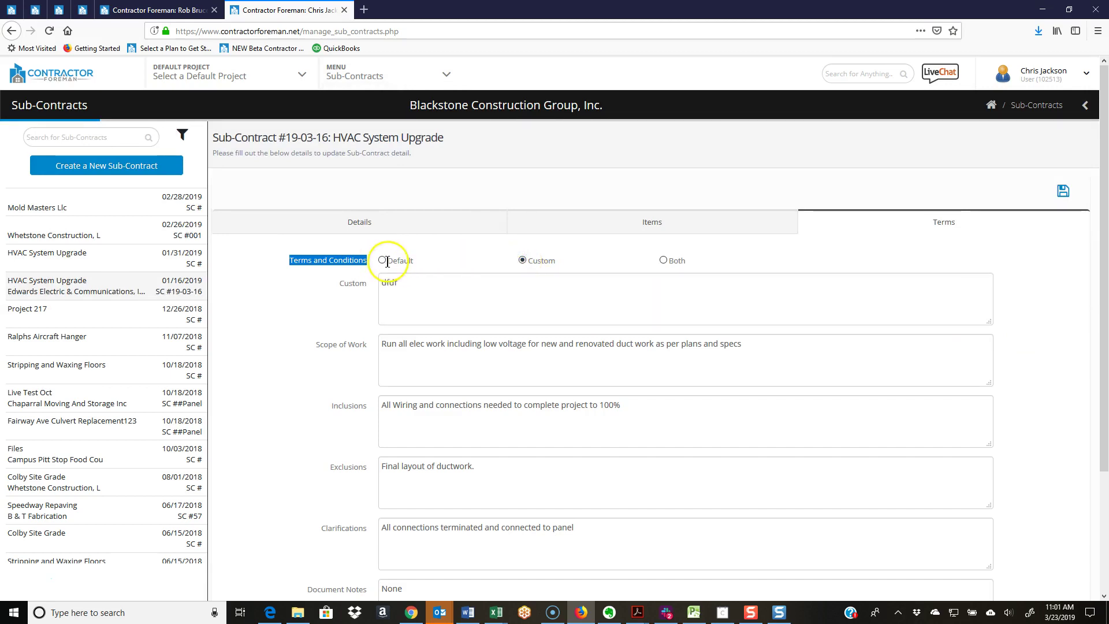
left_click(396, 281)
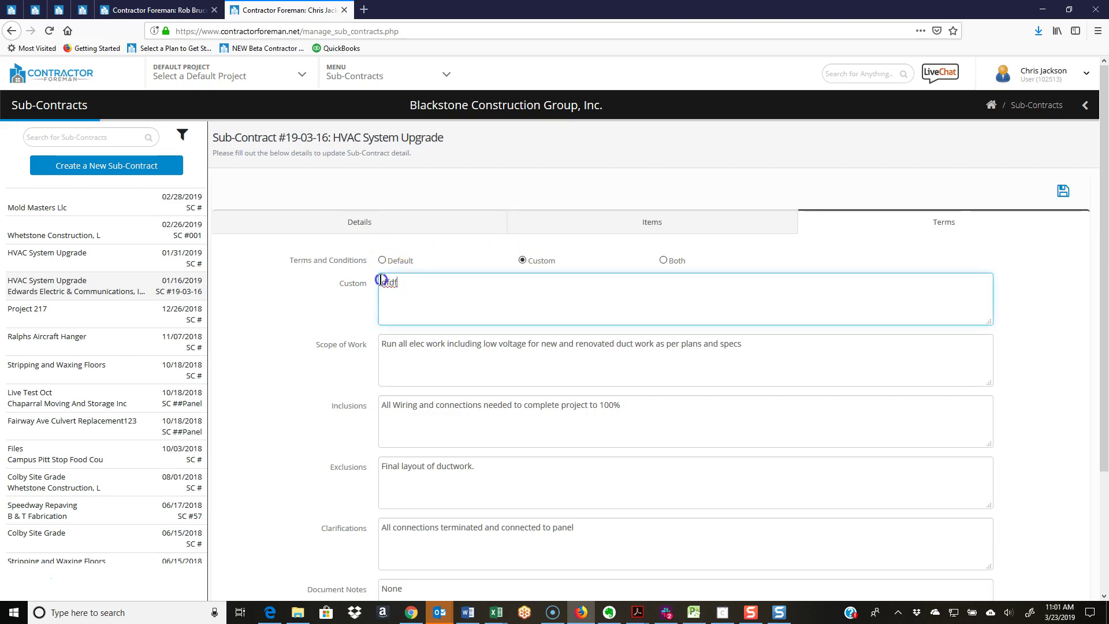
double_click(418, 284)
left_click(663, 260)
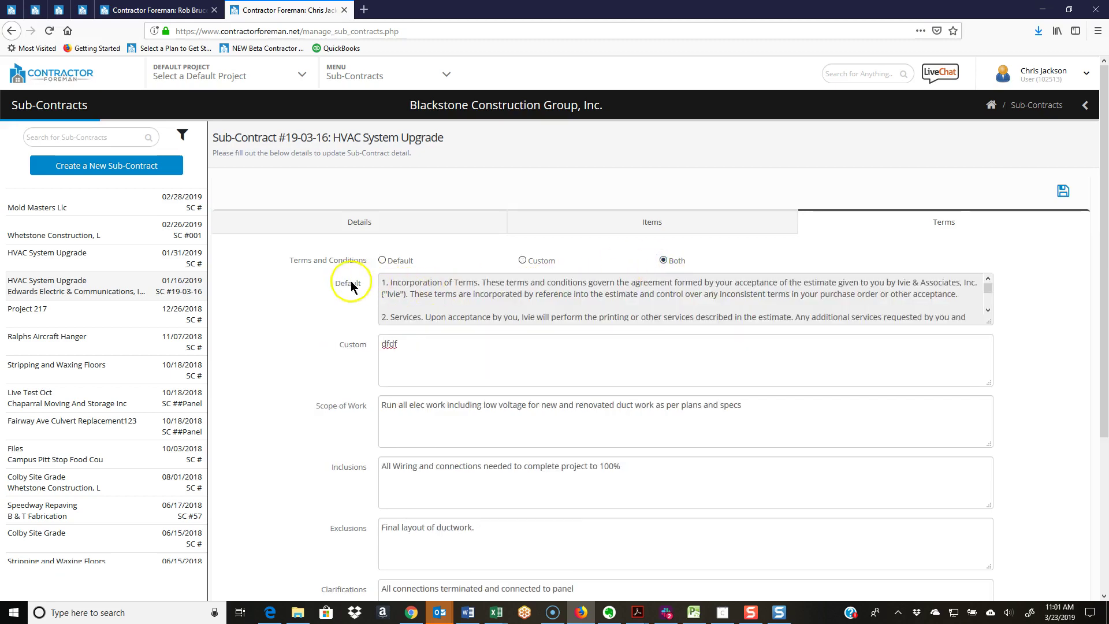
left_click(406, 283)
left_click(398, 348)
scroll(336, 369, "down", 3)
scroll(336, 373, "down", 3)
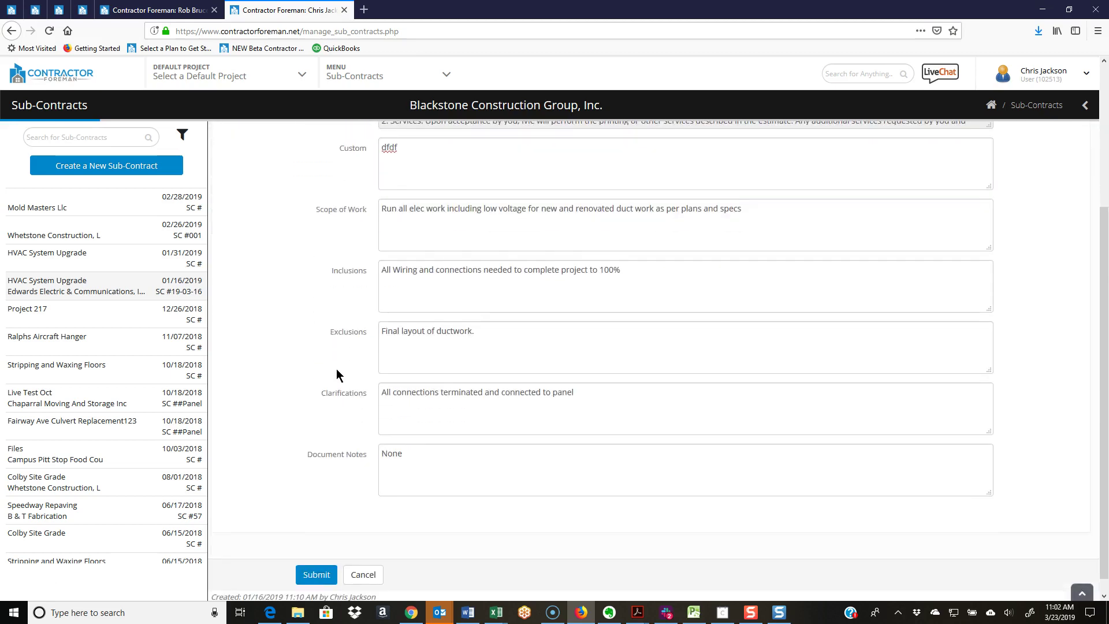
left_click(332, 227)
scroll(420, 456, "up", 4)
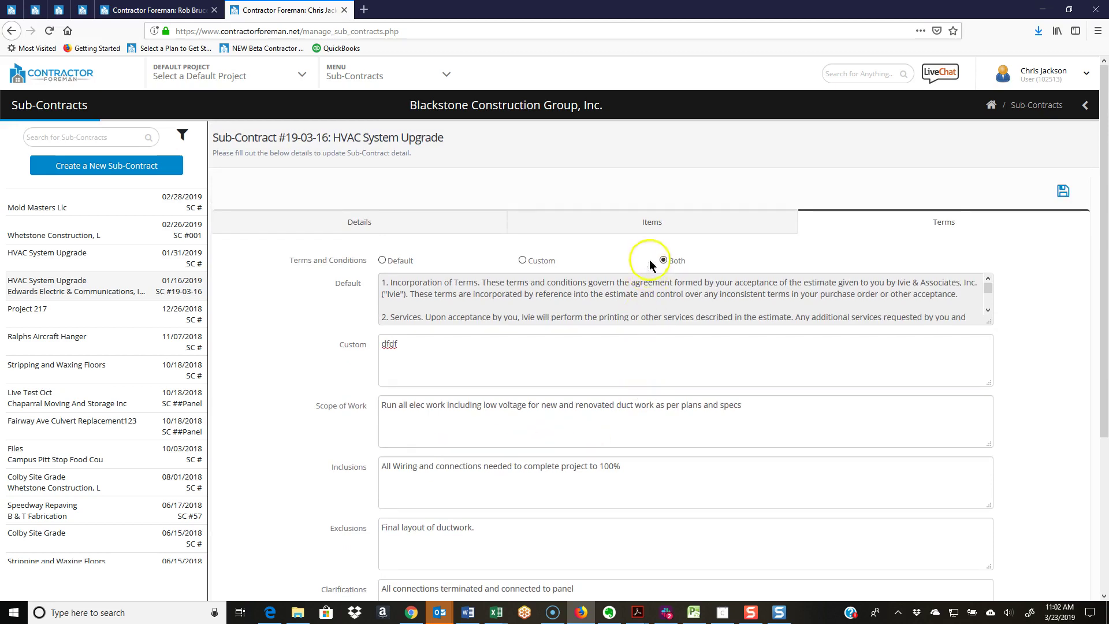
On the Items tab, close the Project Budget Items window and reopen the Import Items From list
left_click(653, 227)
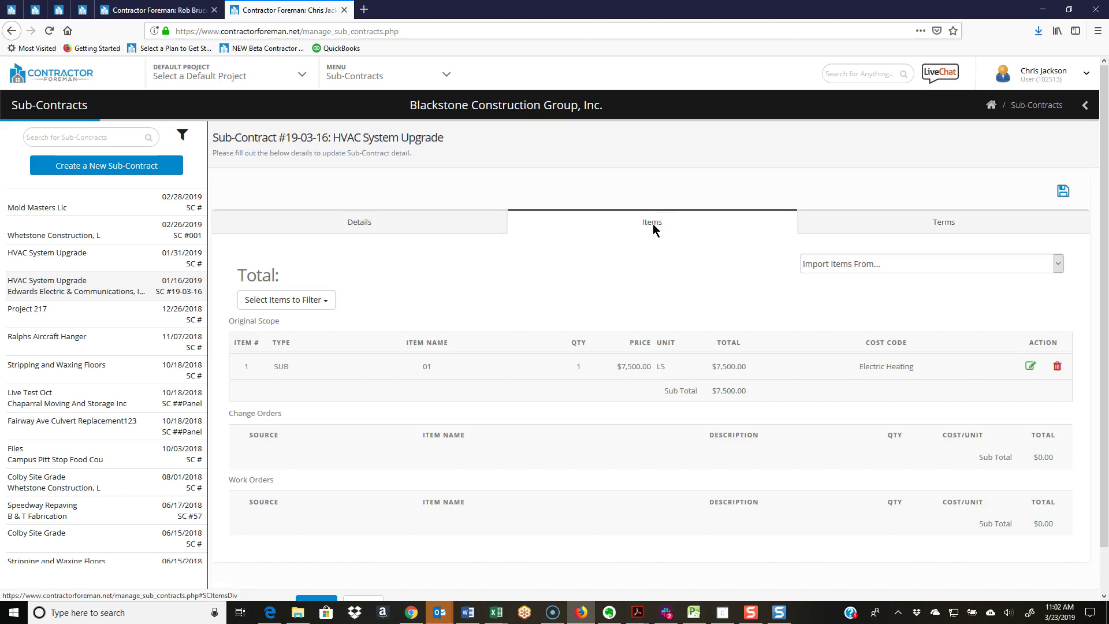
left_click(865, 265)
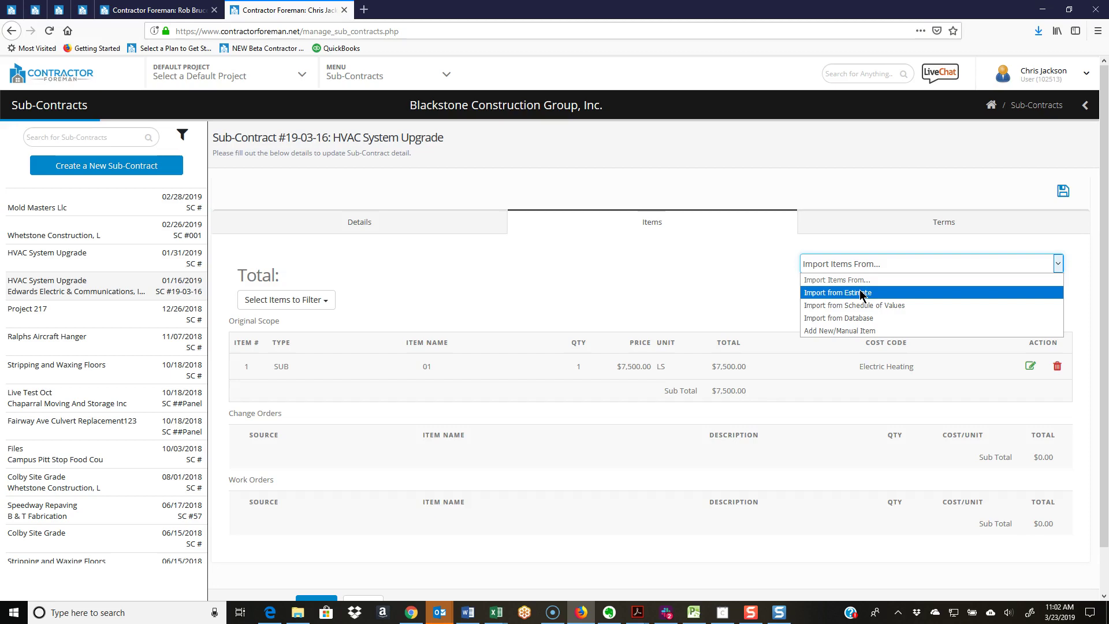
left_click(860, 293)
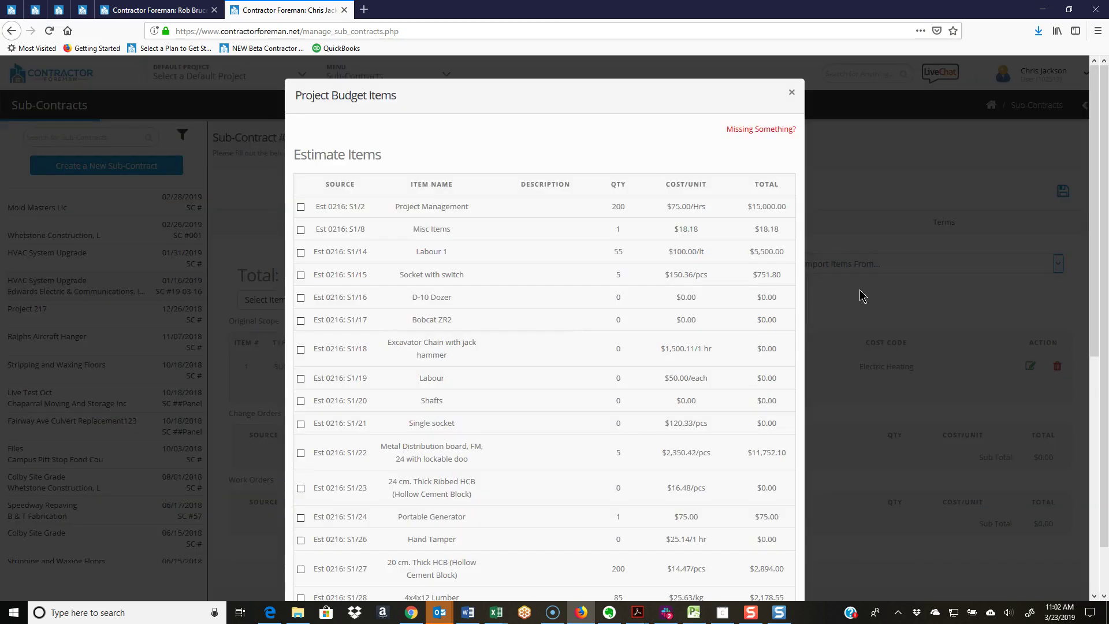
left_click(791, 93)
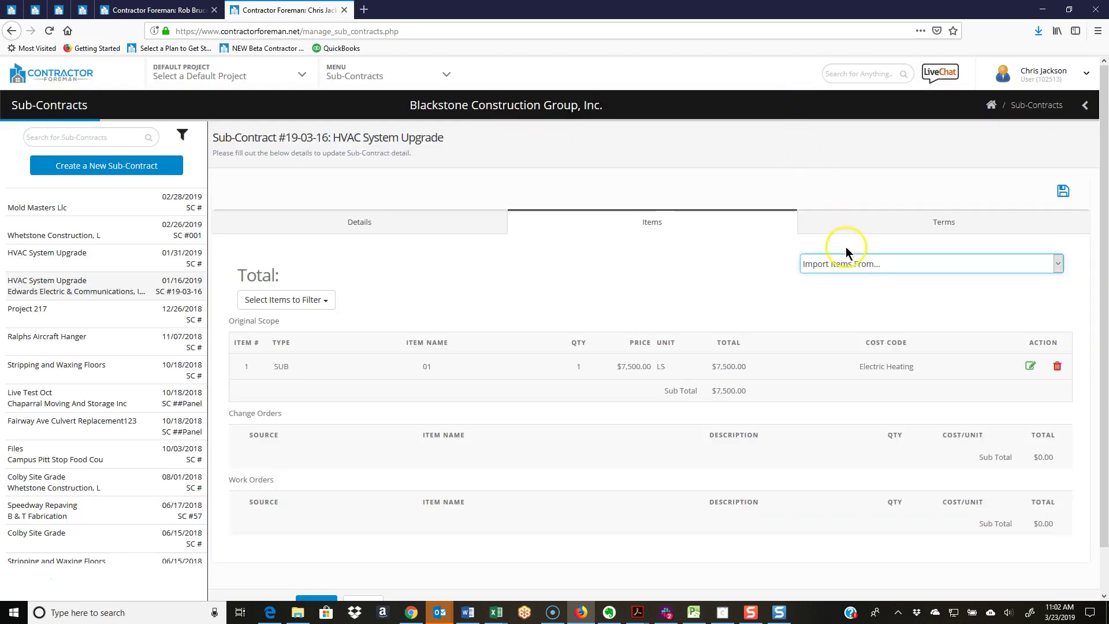
left_click(881, 265)
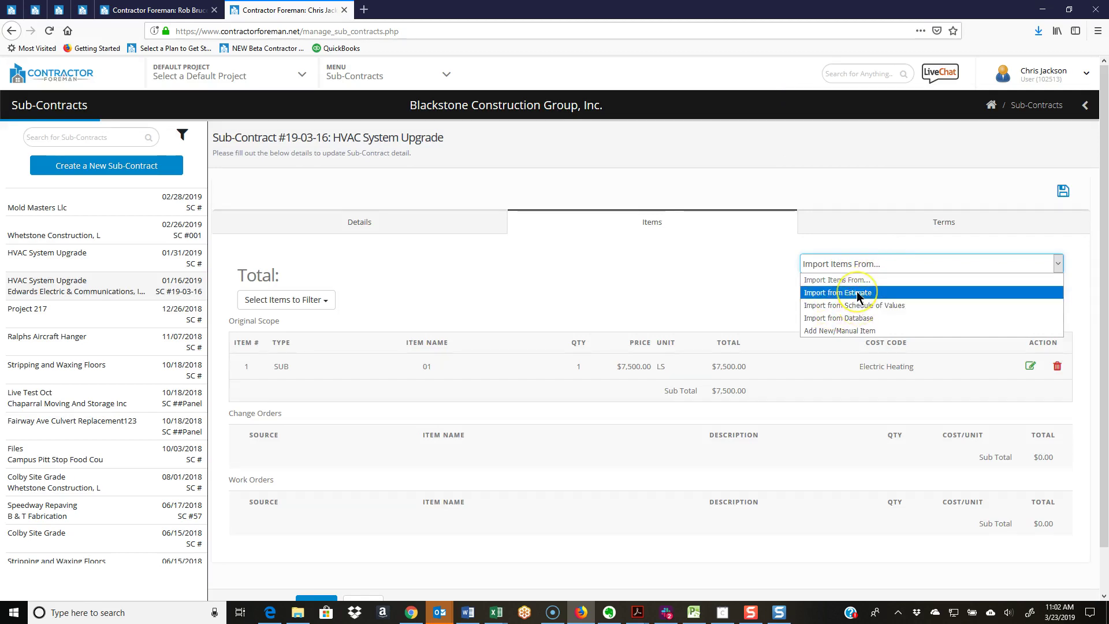
left_click(857, 310)
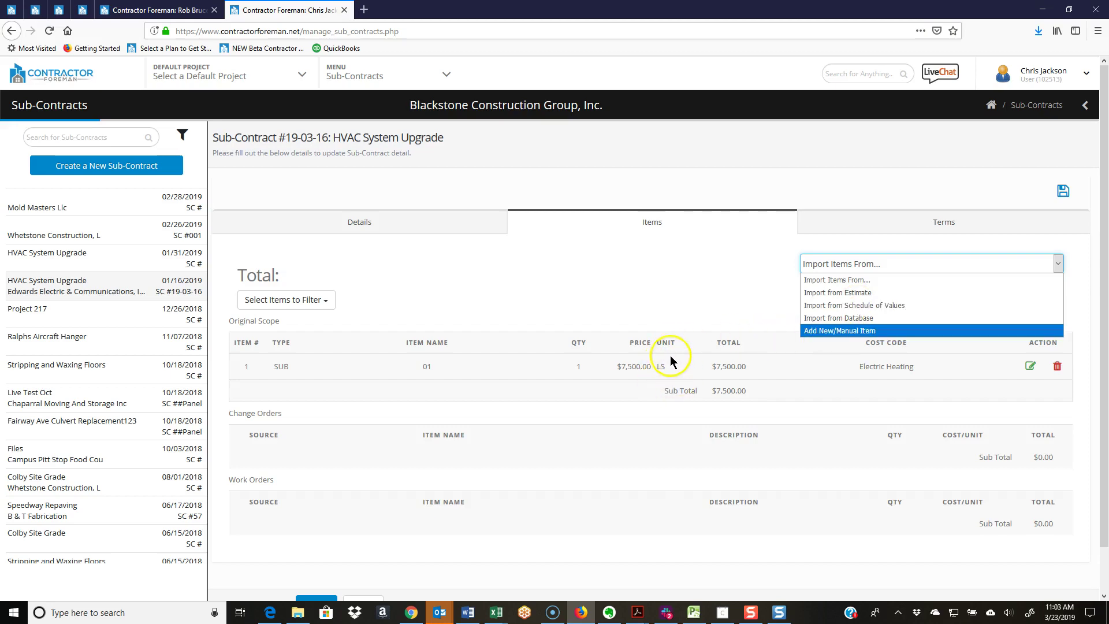
left_click(837, 331)
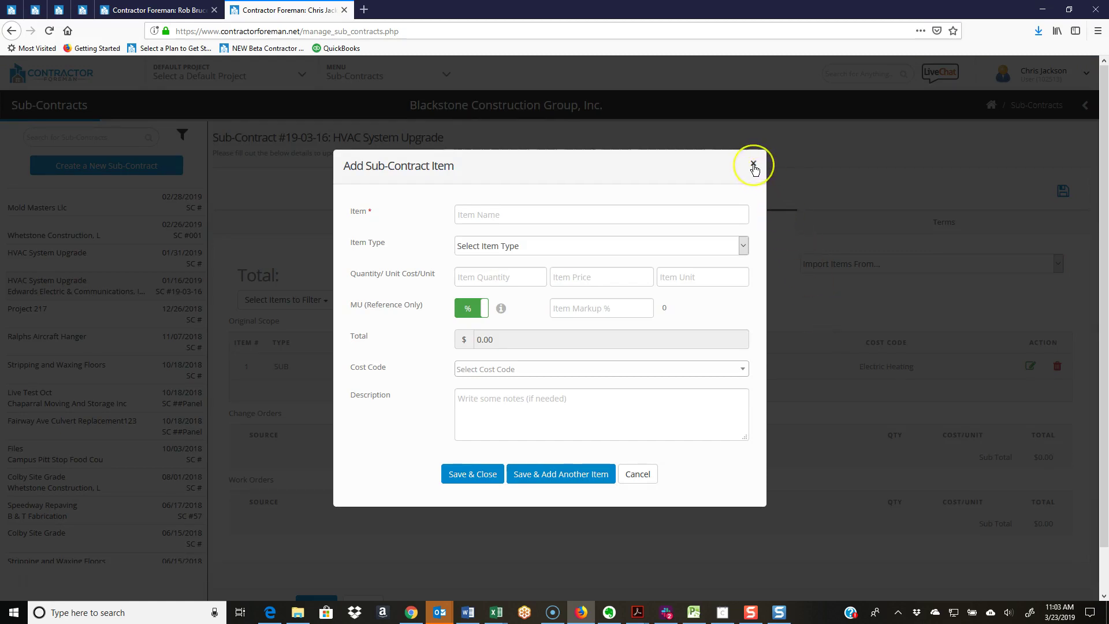
left_click(500, 247)
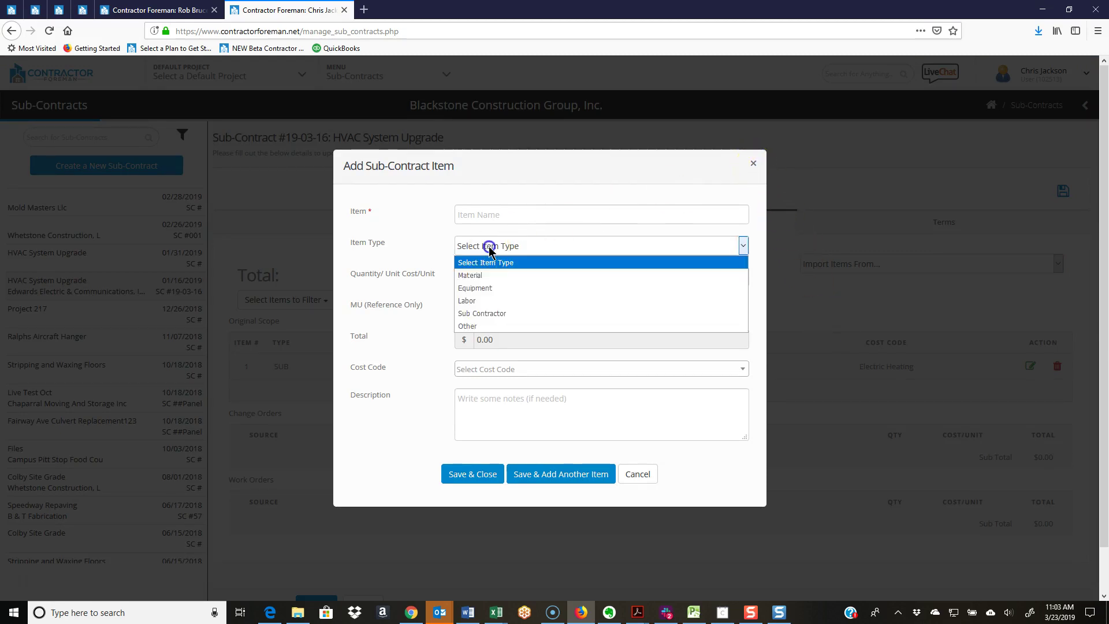
left_click(433, 257)
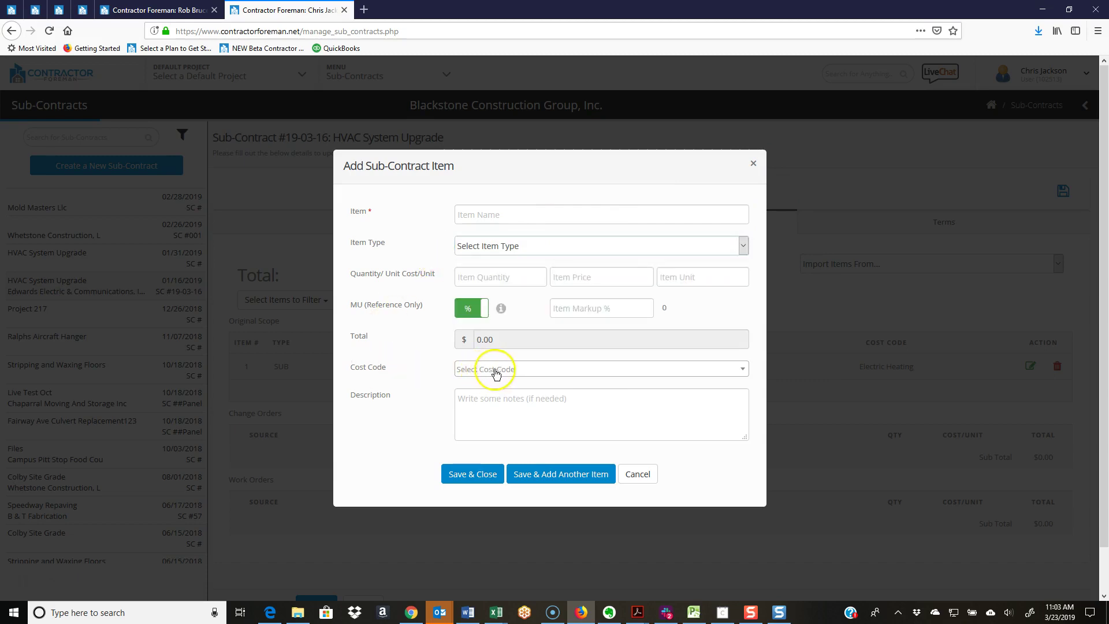
left_click(638, 474)
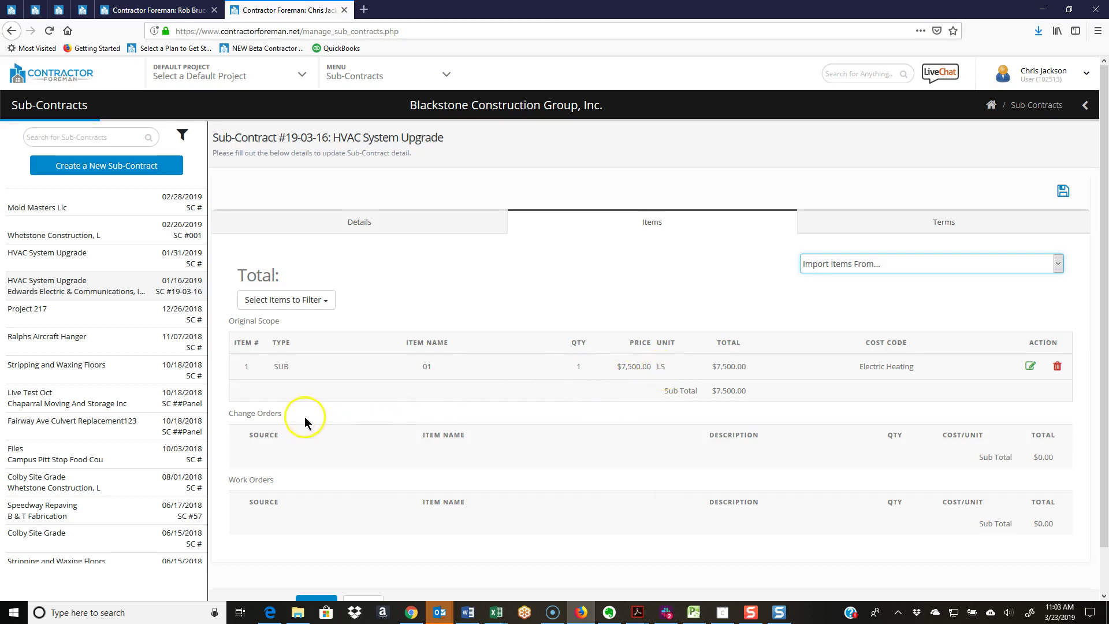
left_click_drag(292, 418, 227, 417)
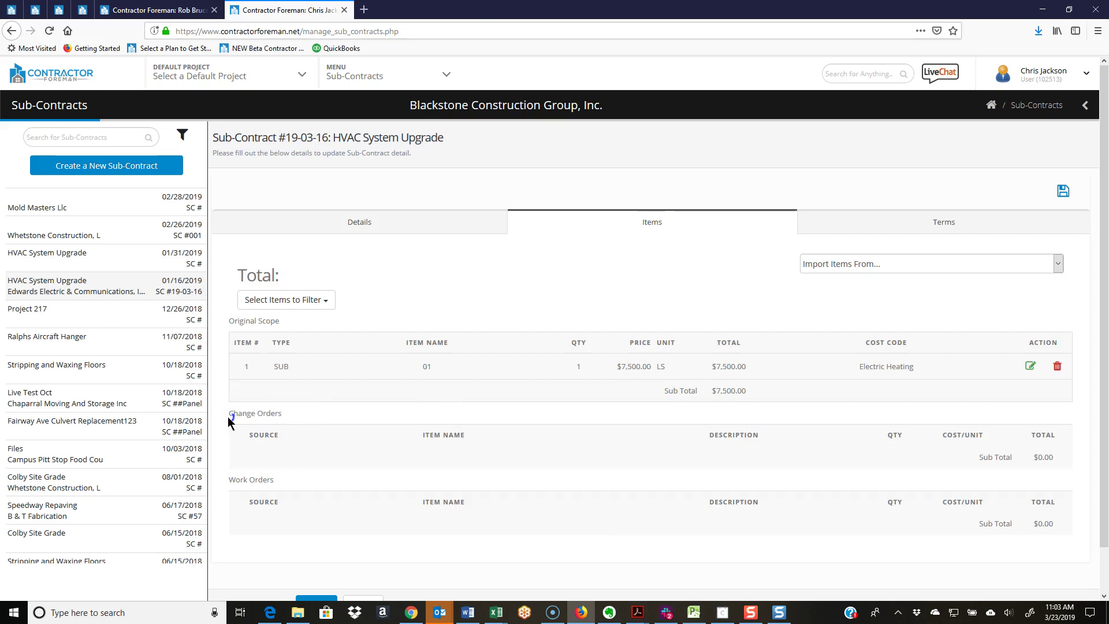
triple_click(229, 413)
left_click_drag(239, 413, 268, 412)
left_click(257, 416)
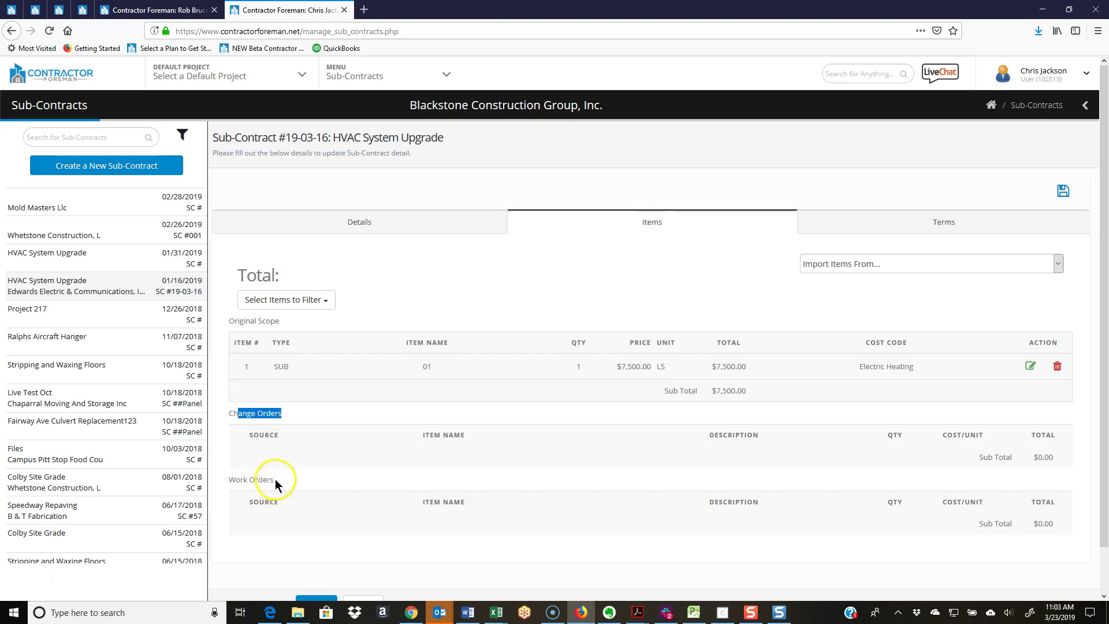
left_click_drag(275, 480, 229, 481)
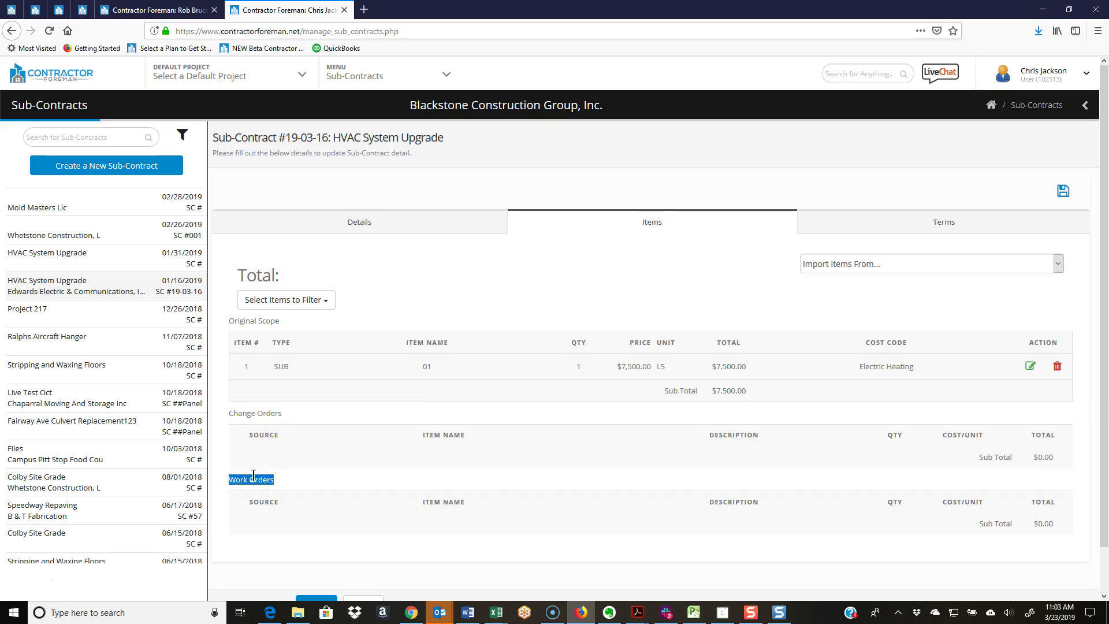
left_click(696, 249)
left_click(365, 230)
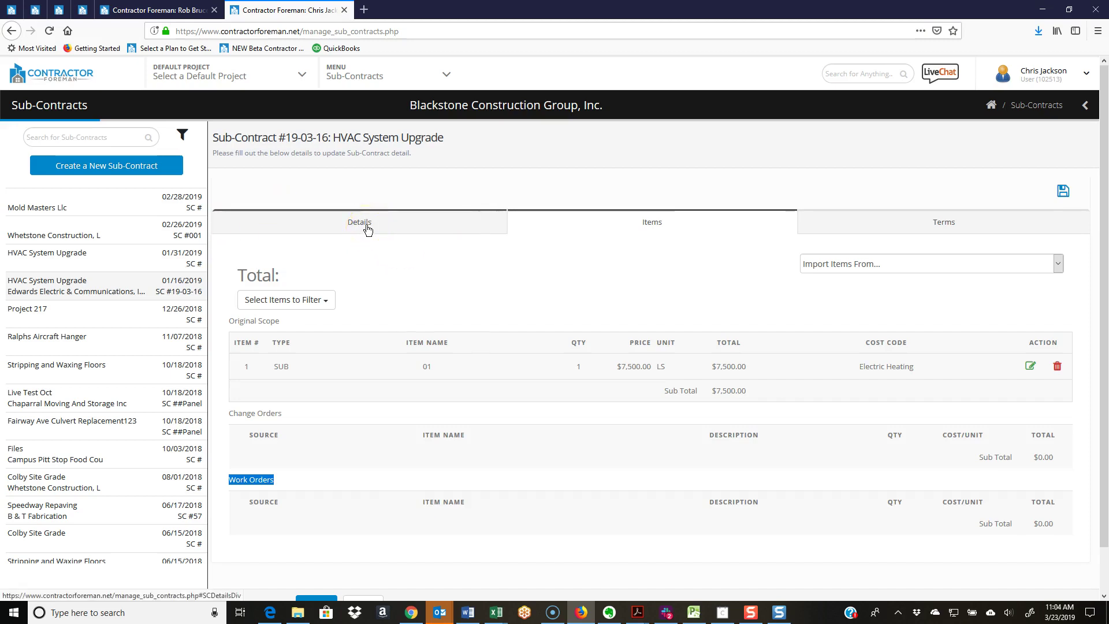
left_click(514, 280)
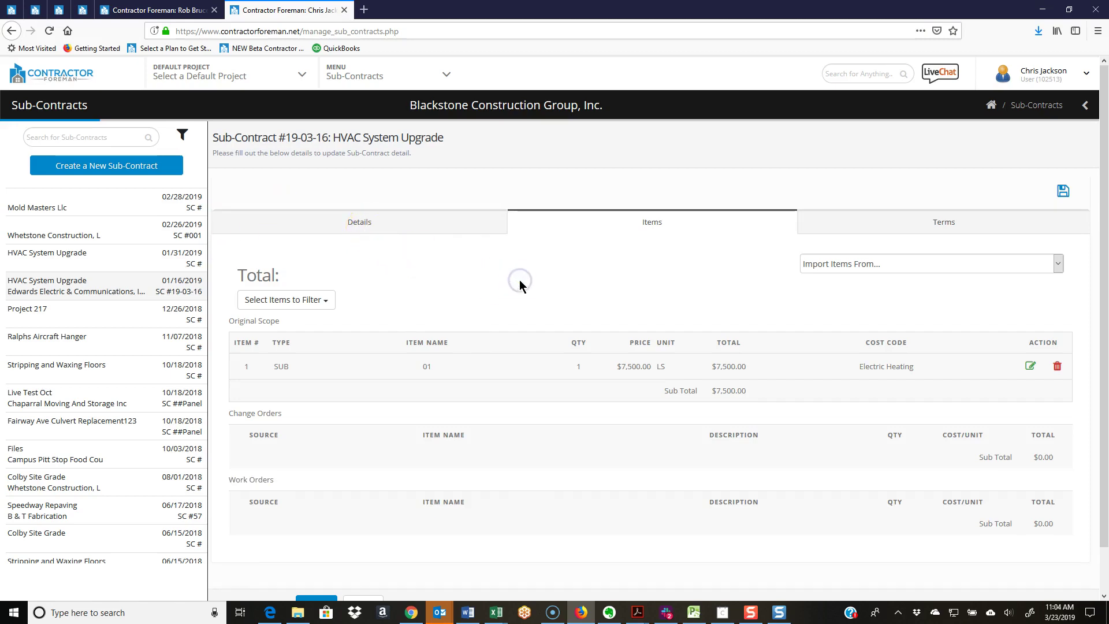
left_click(572, 292)
Save the sub-contract, then review the Actions dropdown and close it without choosing anything
left_click(1064, 193)
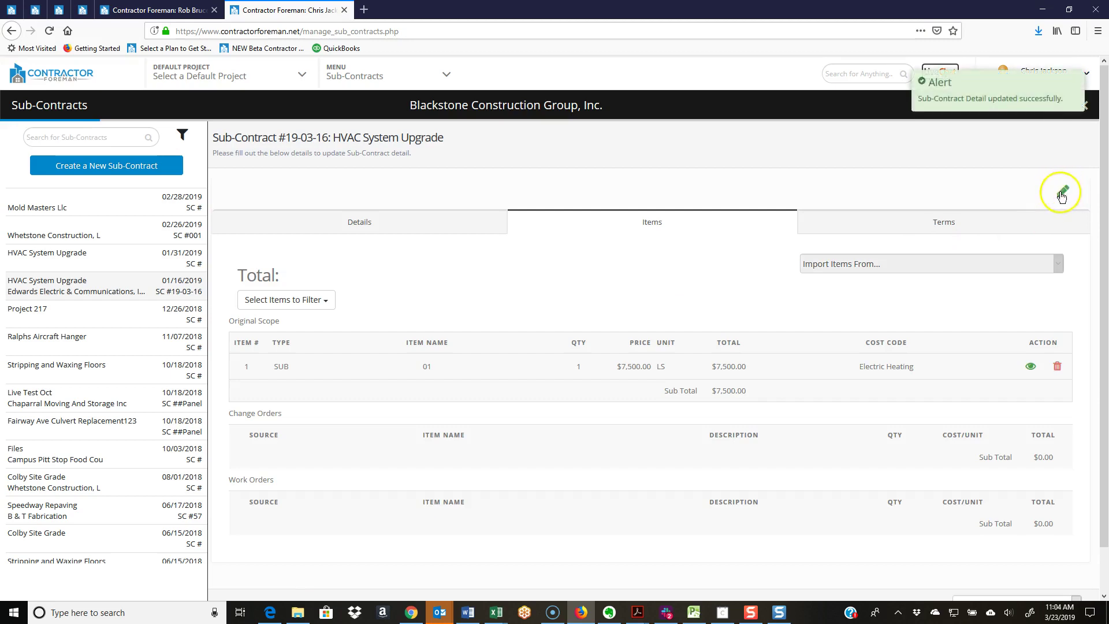
scroll(849, 304, "down", 2)
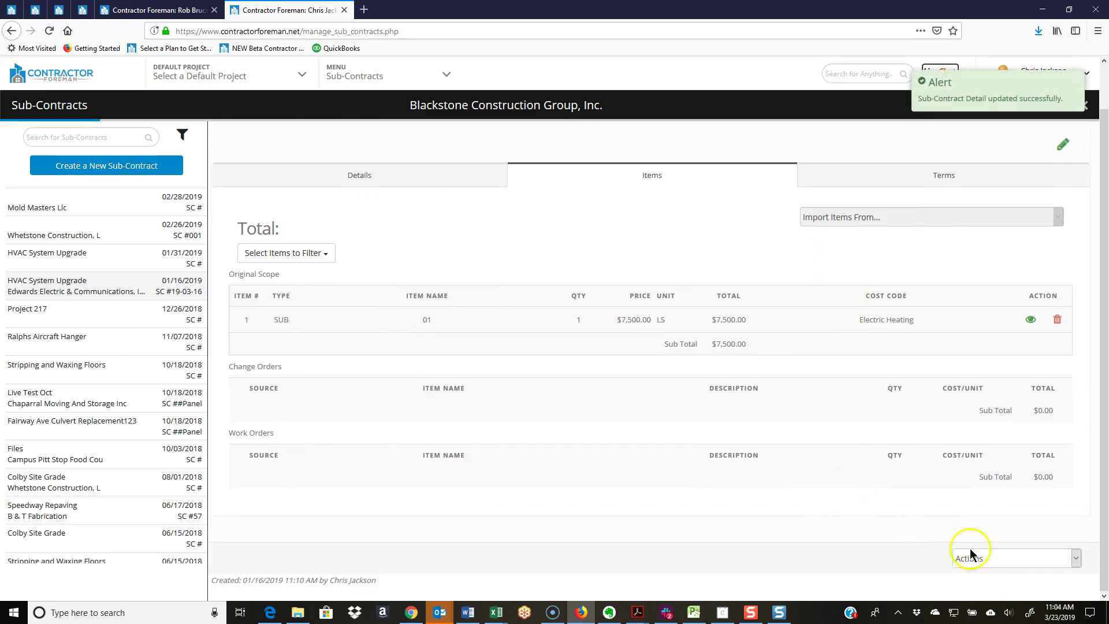
left_click(994, 558)
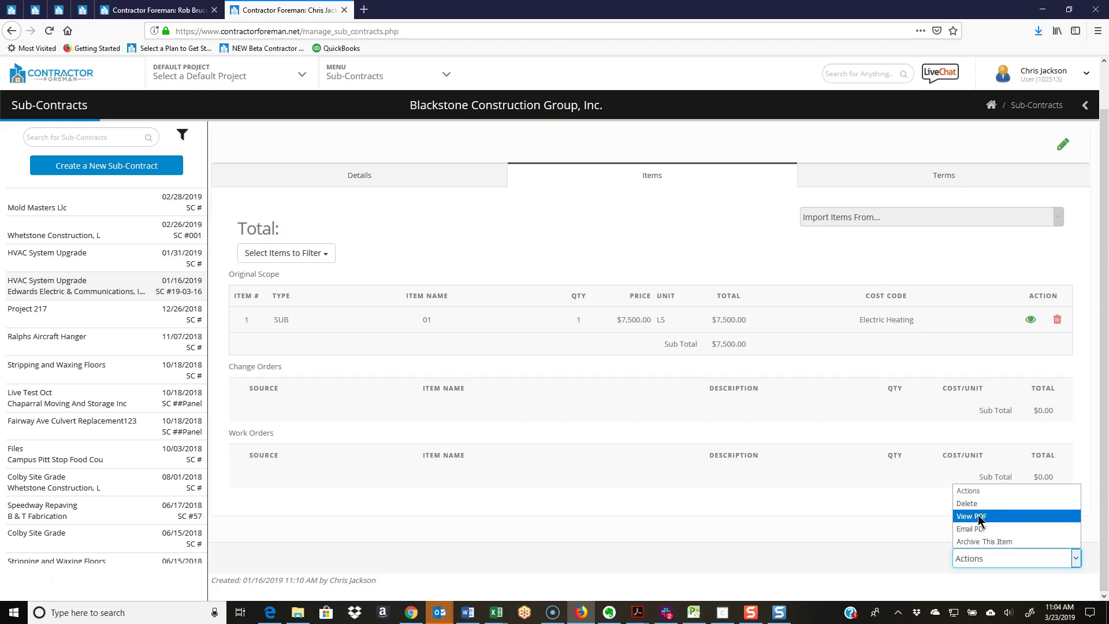
left_click(970, 507)
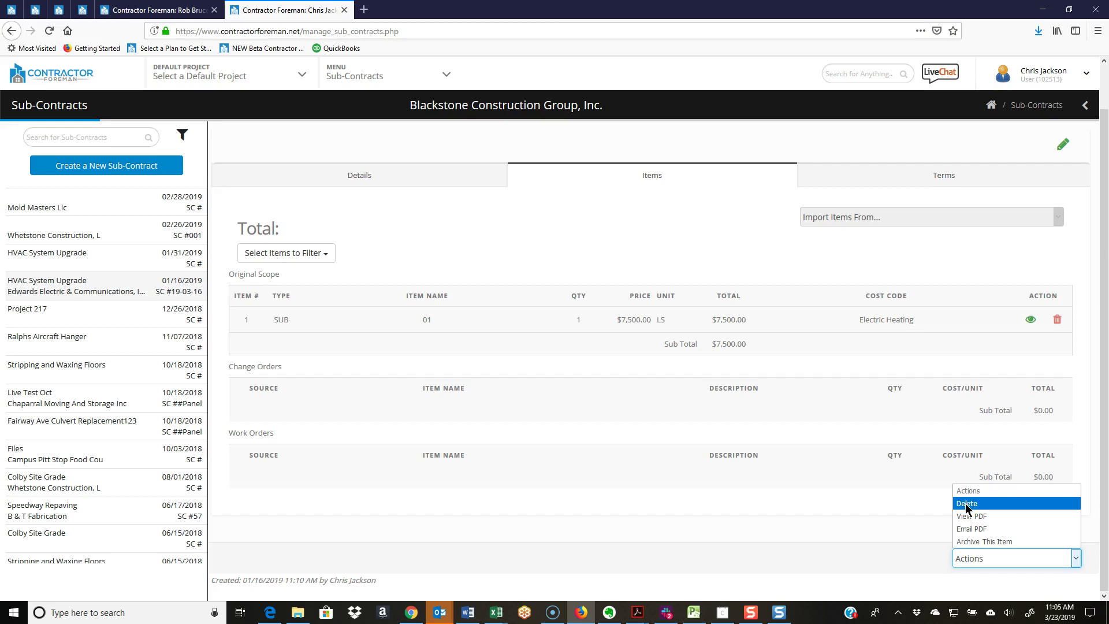
left_click(896, 499)
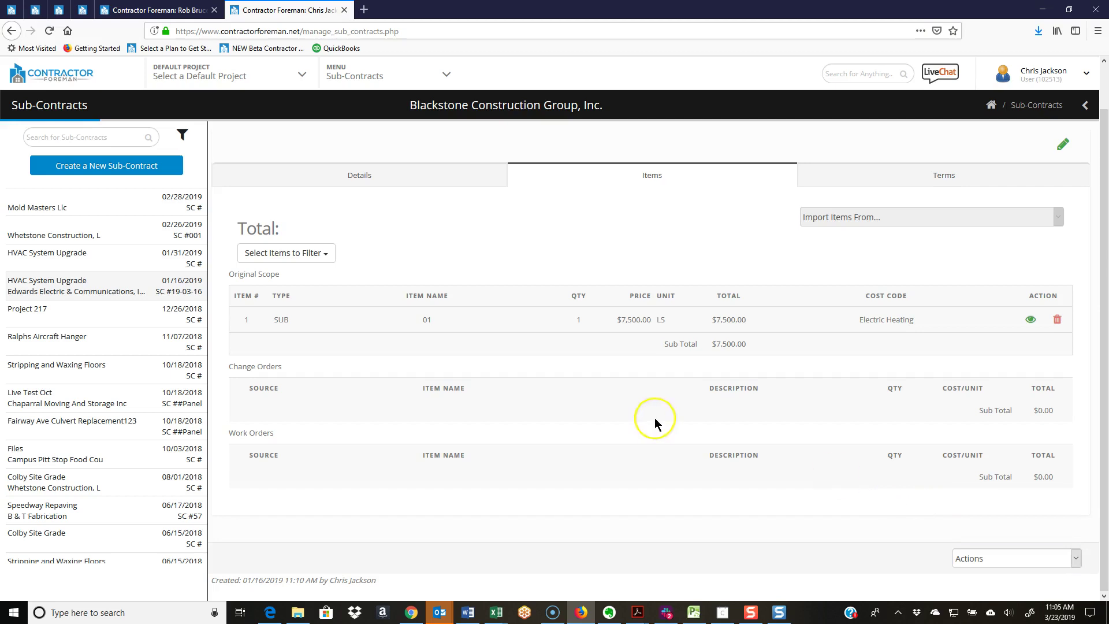